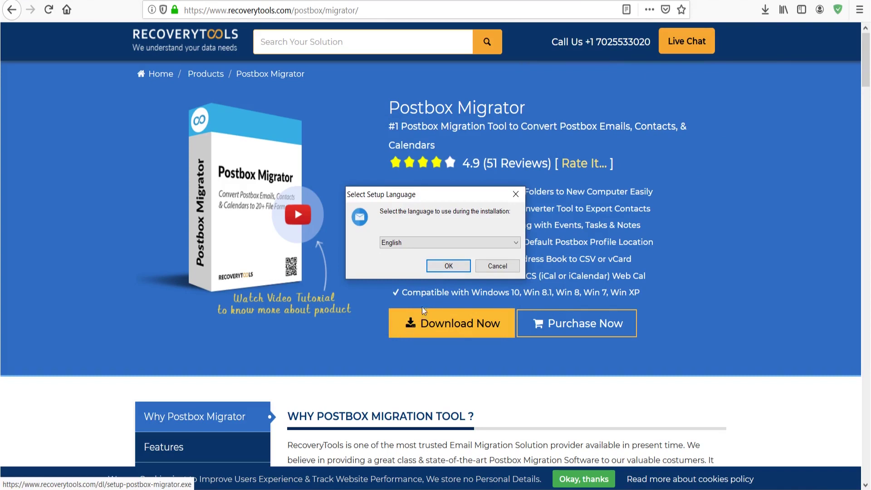
# Step: Install Postbox Migrator in English with the license agreement accepted and the default folder and icons, and launch it
pyautogui.click(464, 267)
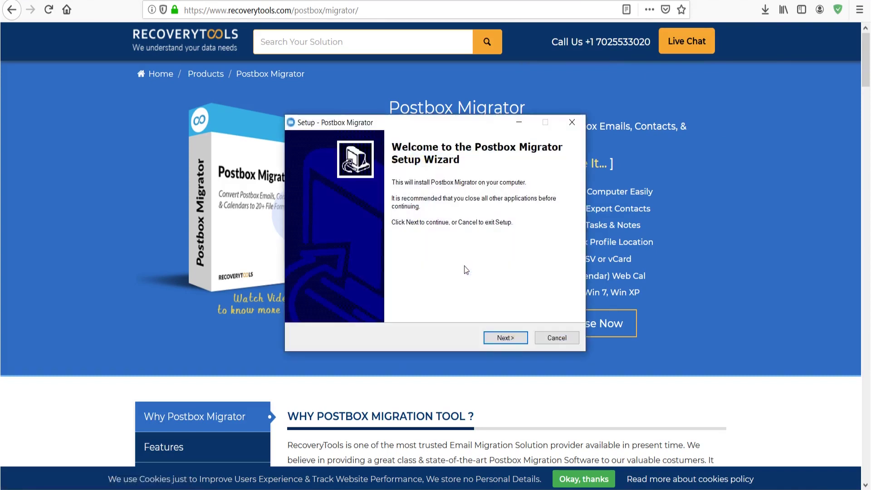
pyautogui.click(514, 337)
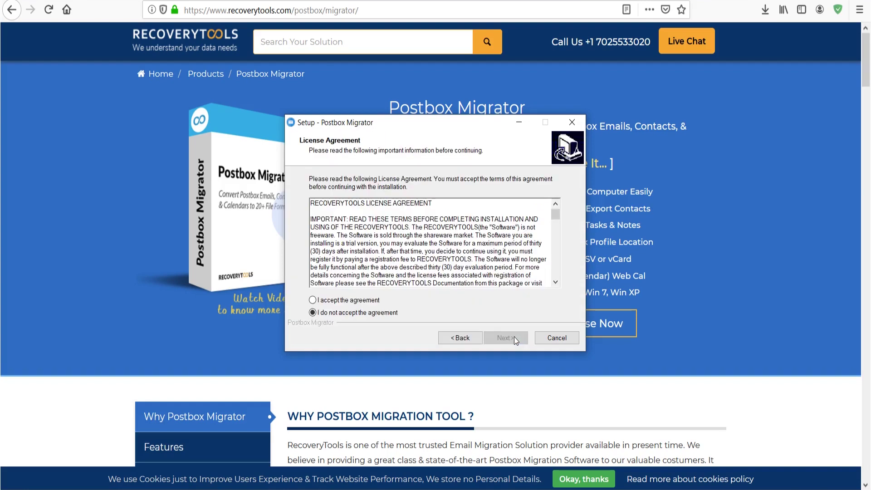
pyautogui.click(312, 300)
pyautogui.click(517, 338)
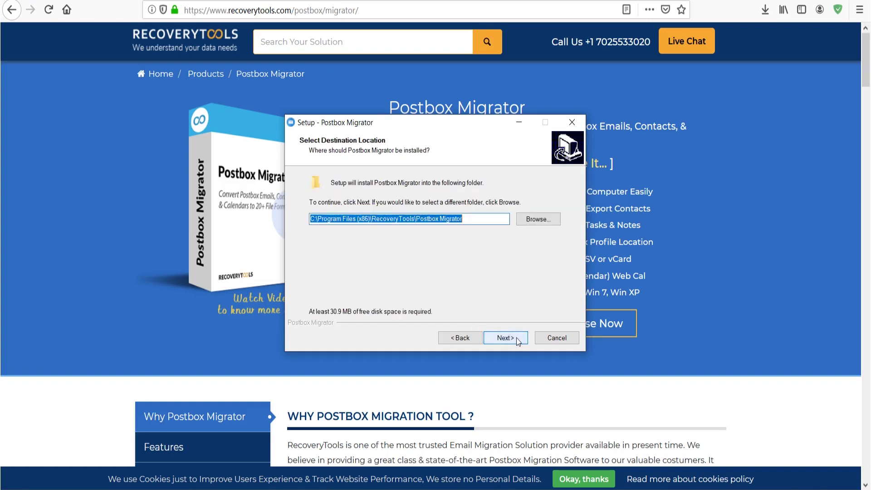
pyautogui.click(516, 338)
pyautogui.click(517, 337)
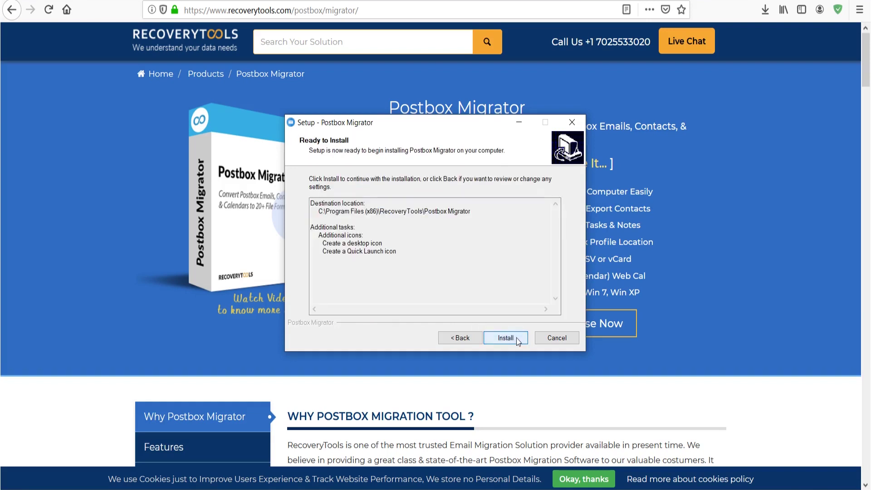
pyautogui.click(516, 338)
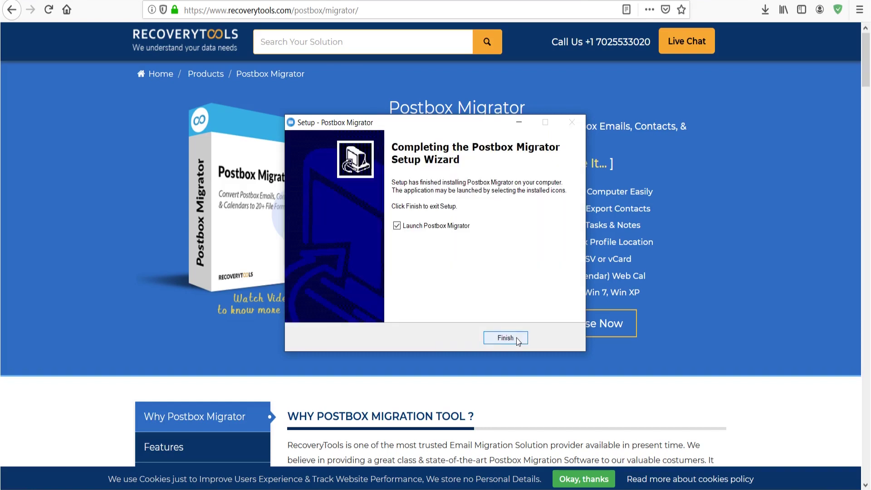
pyautogui.click(517, 338)
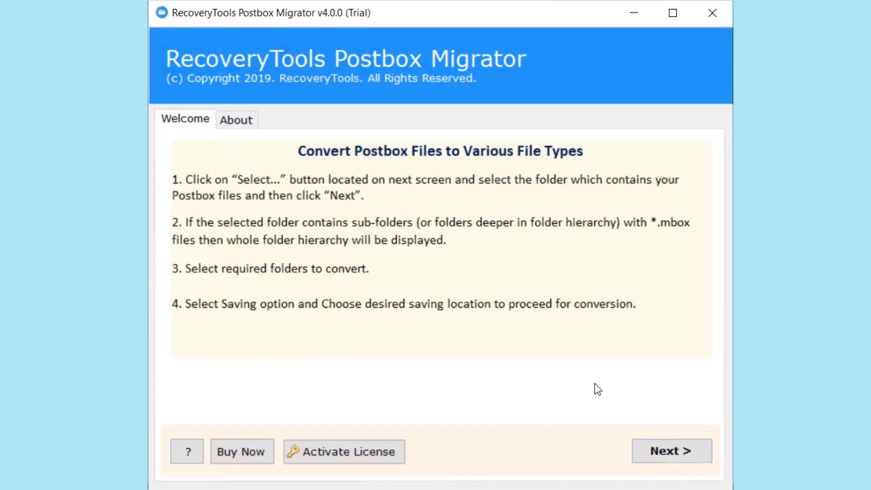
# Step: Choose Convert Emails with the configured Postbox mailboxes data as the source and load its folder list
pyautogui.click(695, 454)
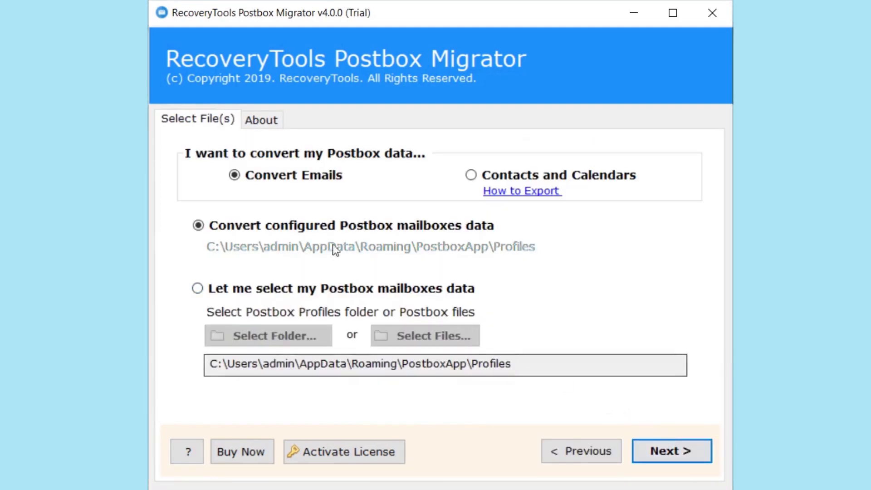
pyautogui.click(235, 176)
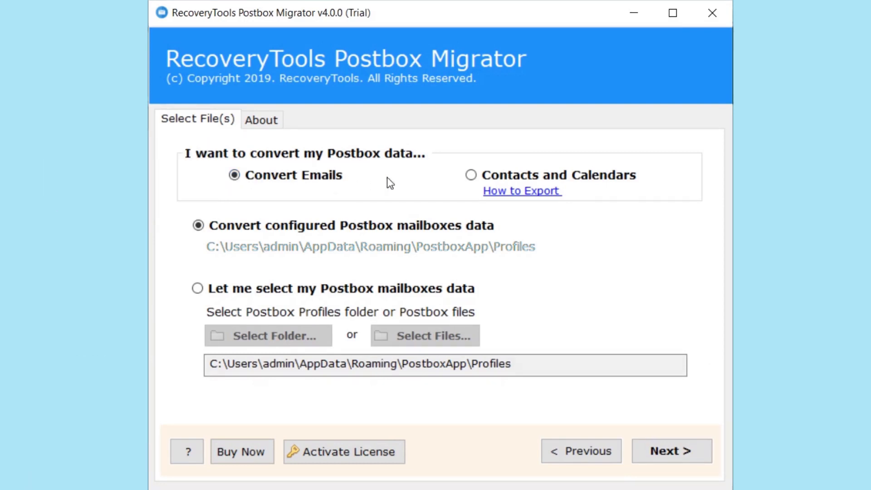
pyautogui.click(470, 175)
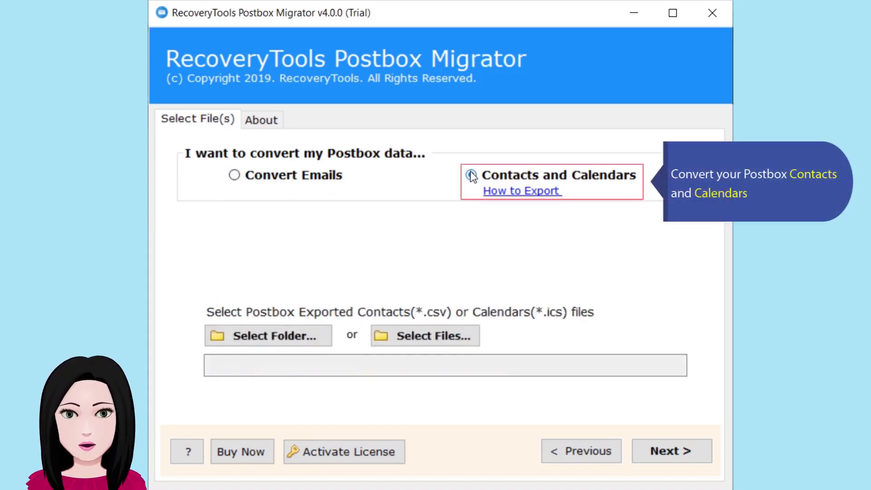
pyautogui.click(239, 175)
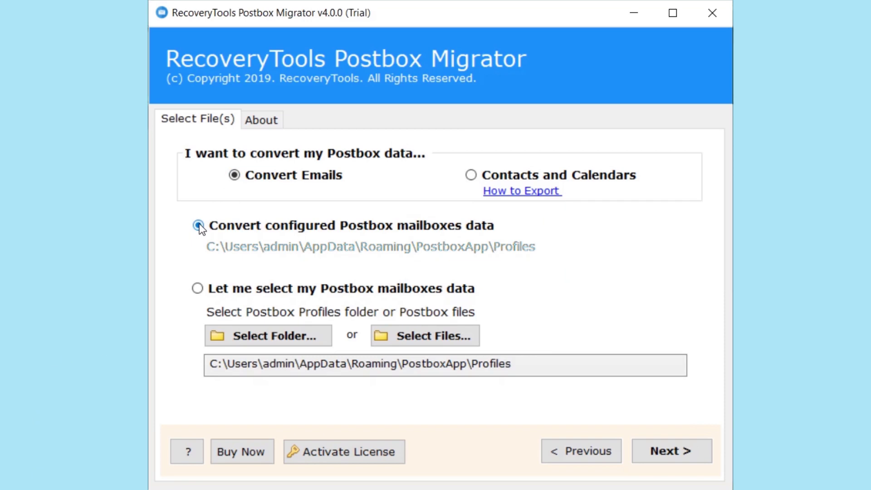
pyautogui.click(198, 287)
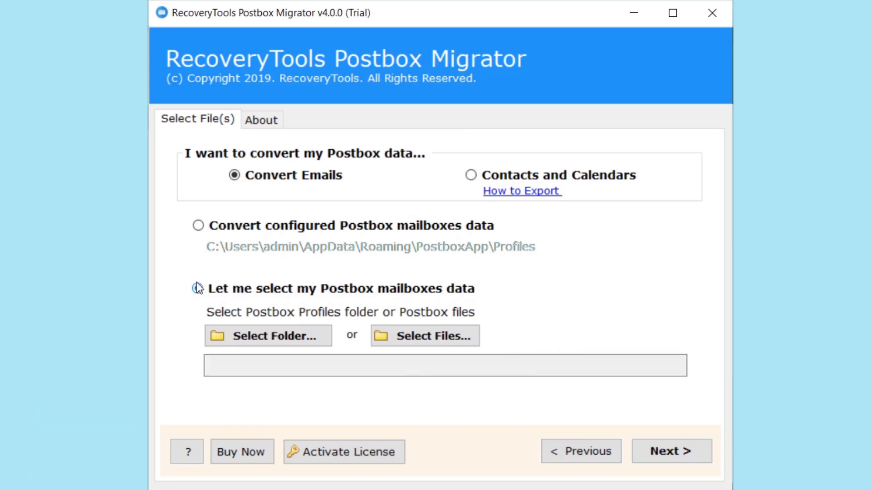
pyautogui.click(199, 225)
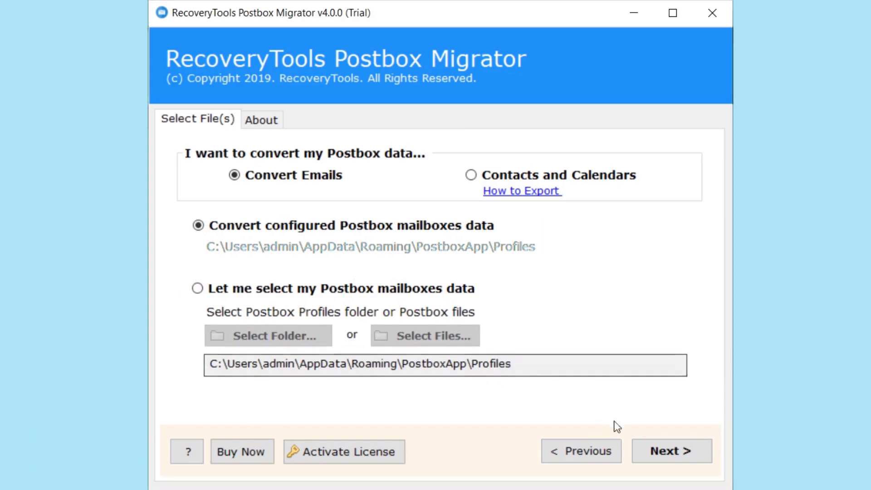
pyautogui.click(682, 449)
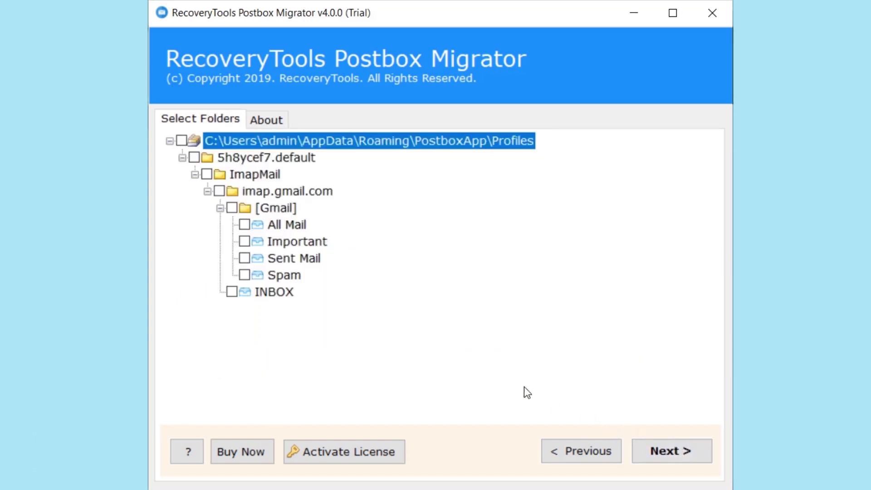
# Step: Convert the 5h8ycef7.default folder with the Lotus Notes saving option, keeping the default destination path
pyautogui.click(194, 157)
pyautogui.click(687, 448)
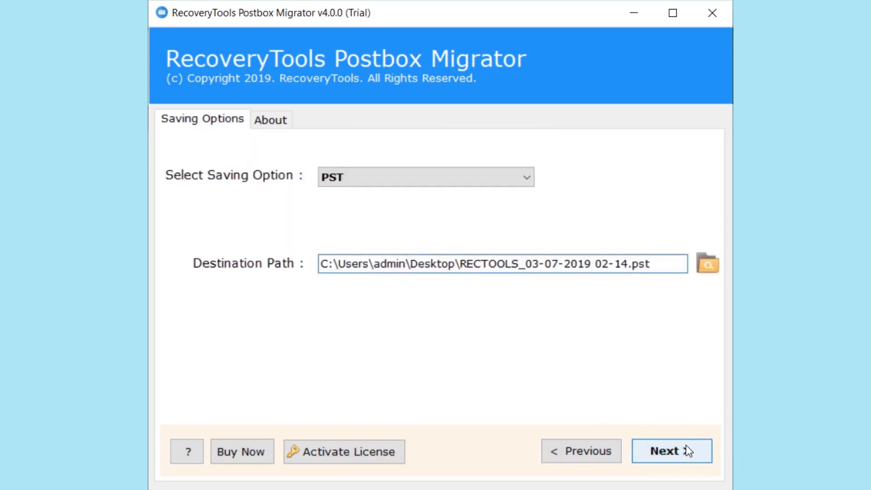
pyautogui.click(525, 177)
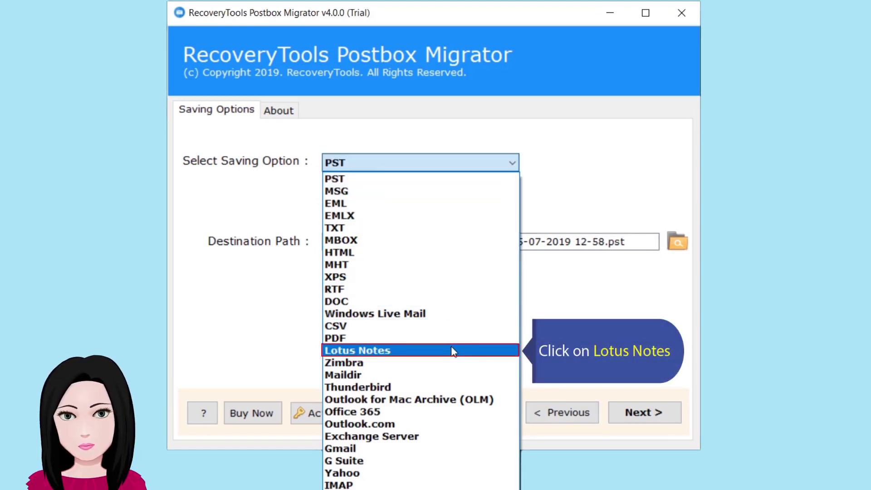
pyautogui.click(455, 351)
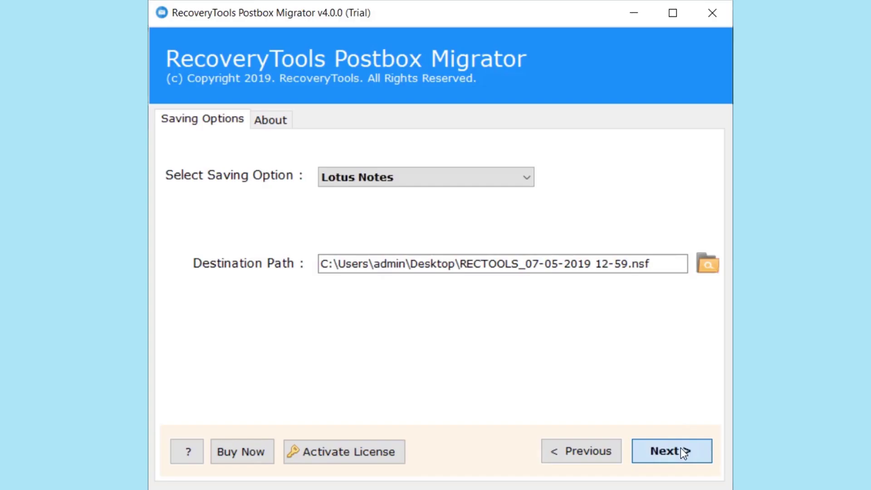
pyautogui.click(681, 448)
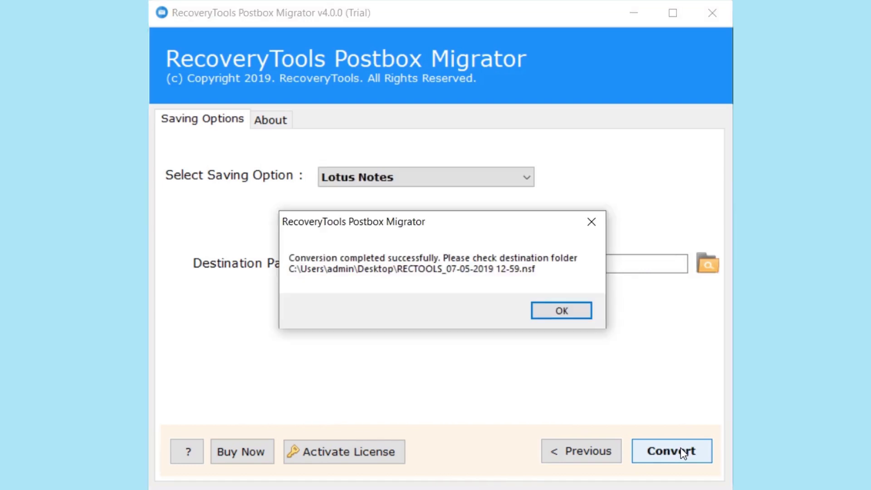
pyautogui.click(582, 313)
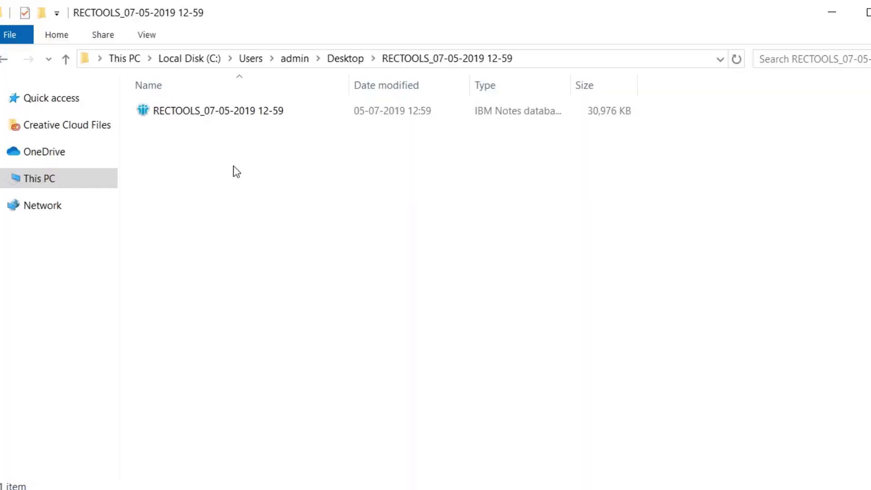
pyautogui.click(241, 119)
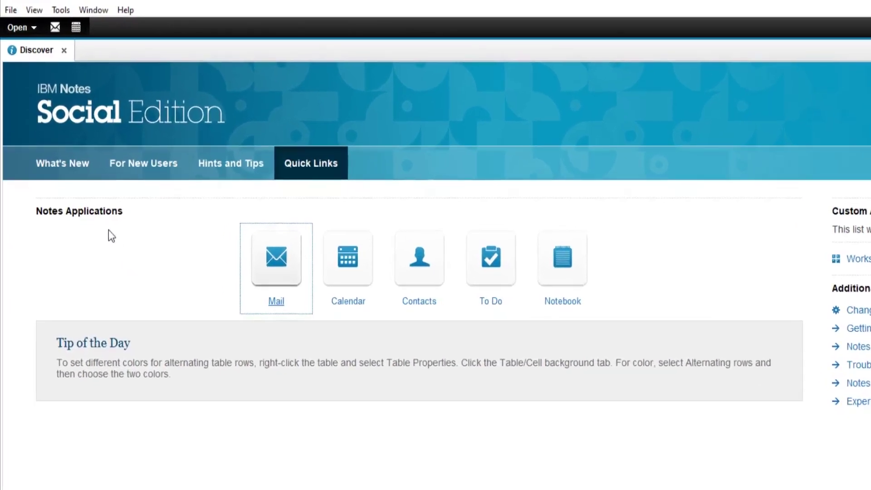
pyautogui.click(15, 10)
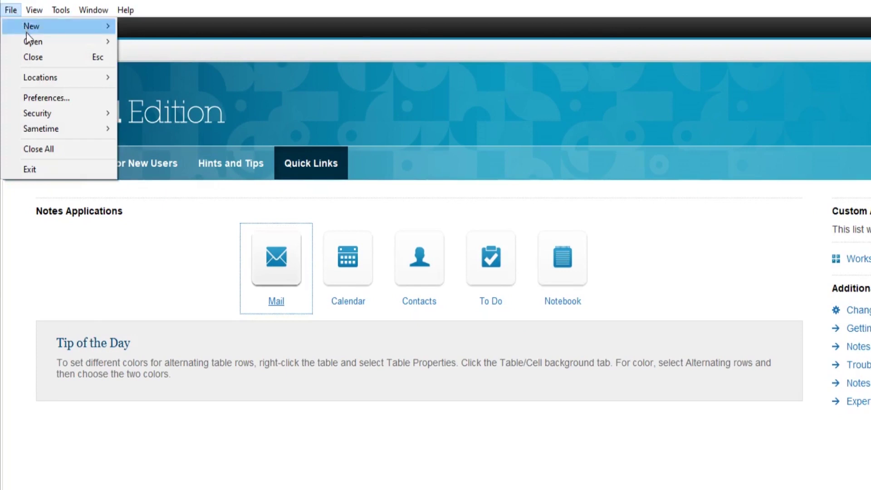
pyautogui.moveTo(37, 43)
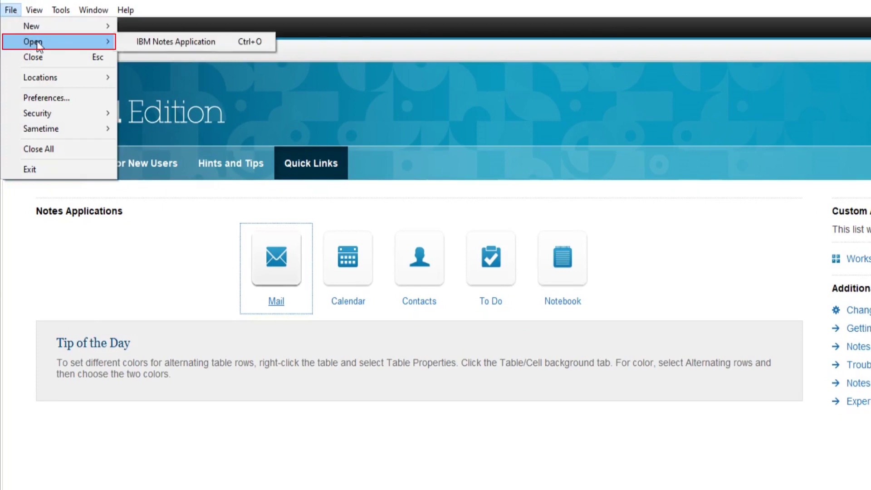
pyautogui.click(159, 42)
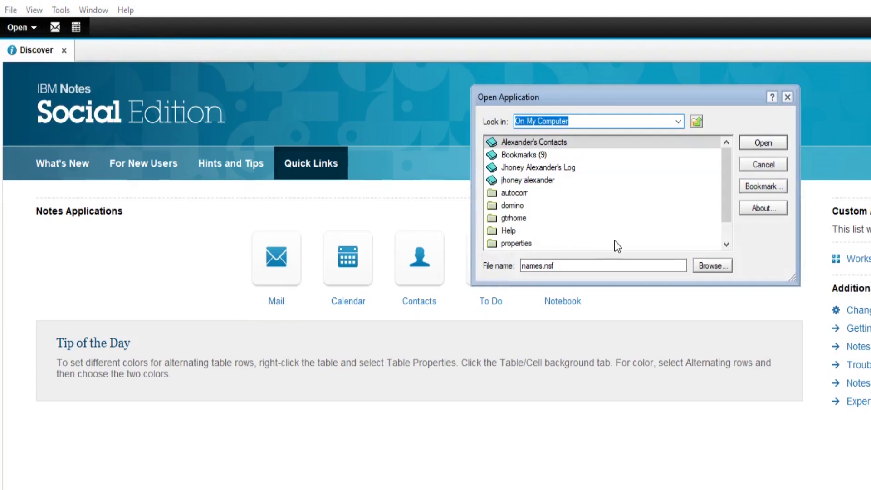
pyautogui.click(706, 265)
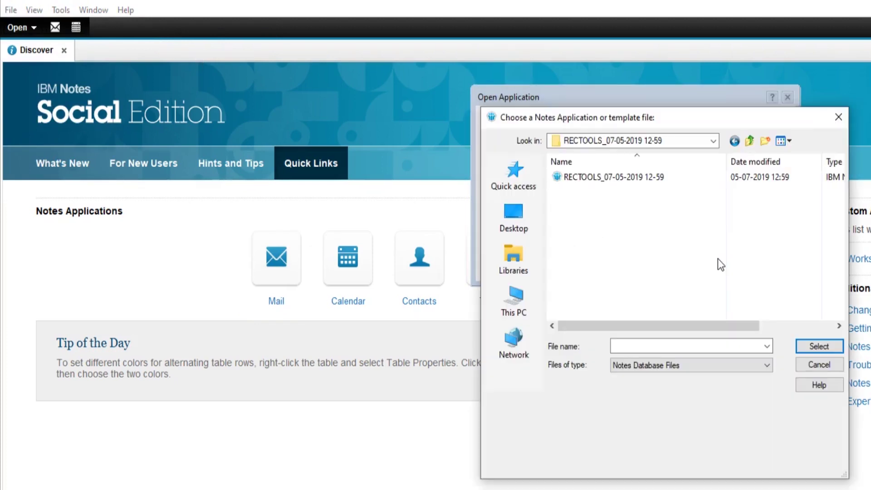
pyautogui.click(643, 180)
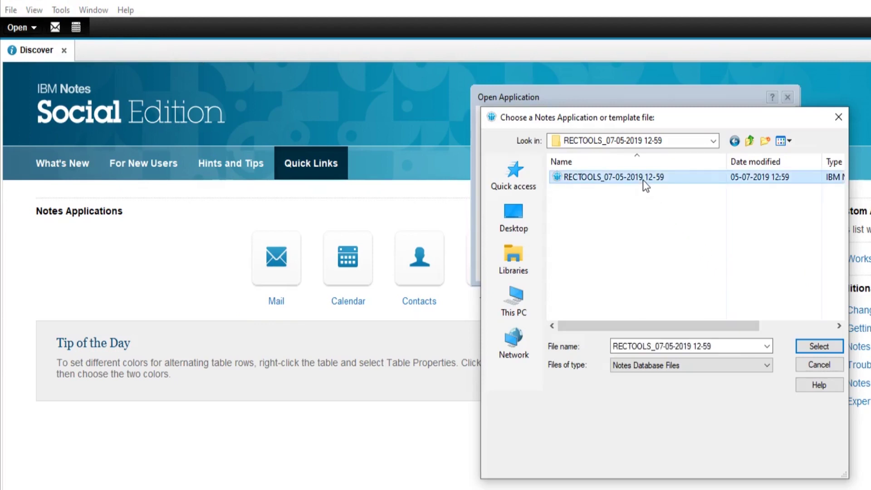
pyautogui.click(814, 346)
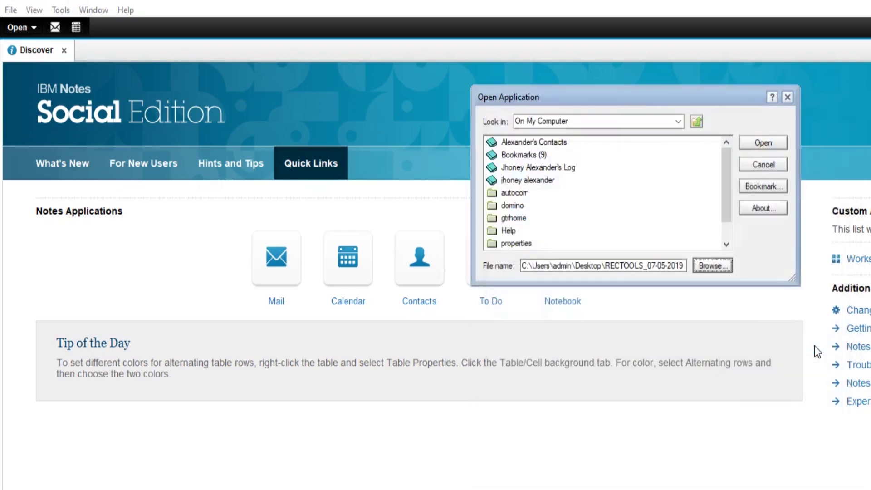
pyautogui.click(764, 143)
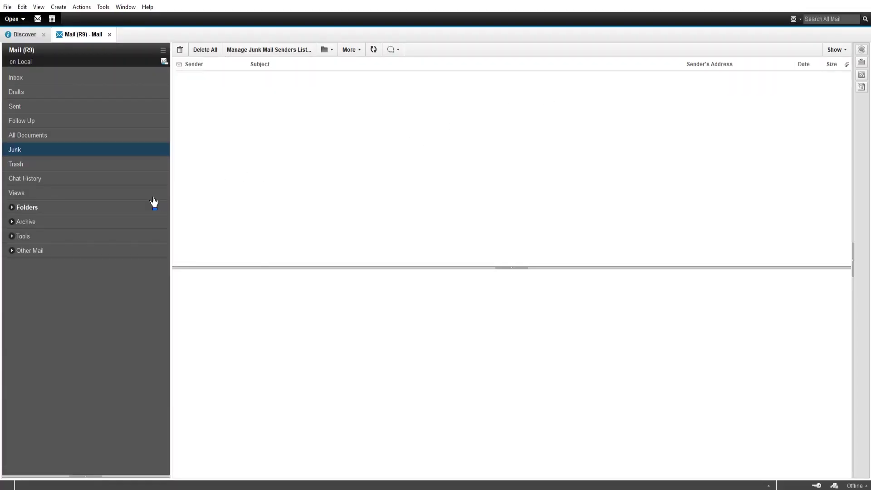
# Step: Expand the converted mailbox's folder hierarchy and open the All Mail folder under [Gmail].sbd
pyautogui.click(12, 208)
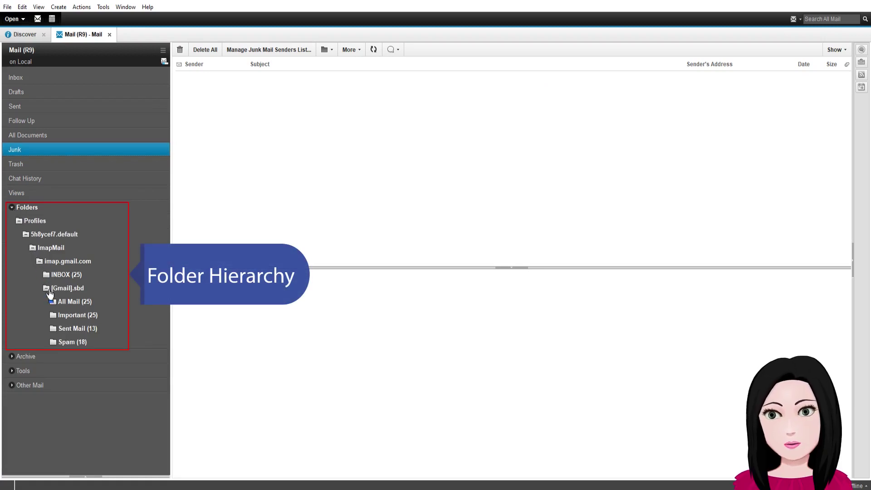
pyautogui.click(82, 303)
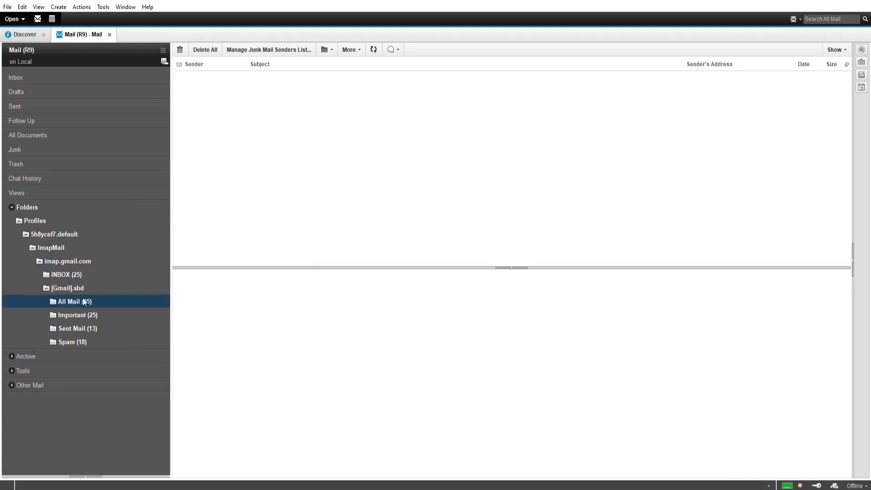